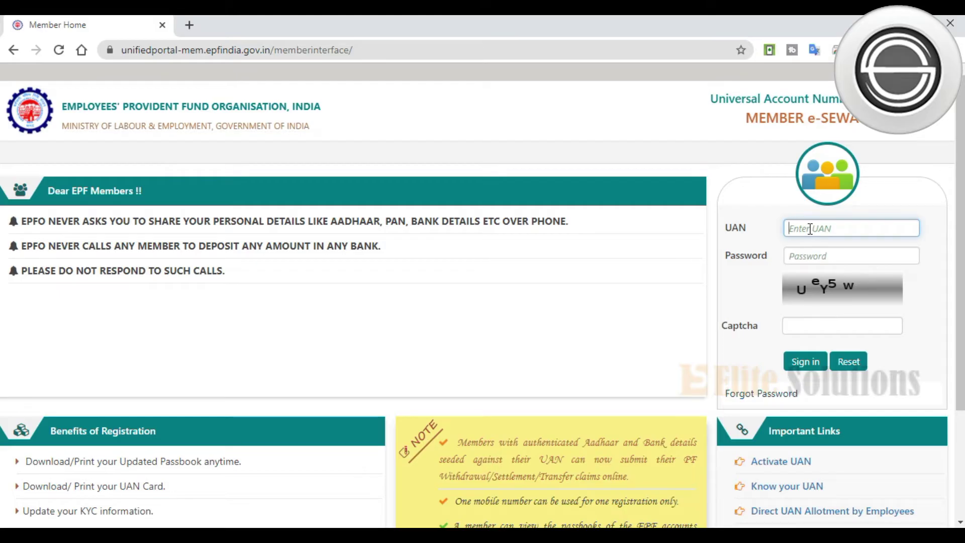
# Fill in the member's UAN and account password in the member login form.
pyautogui.click(377, 56)
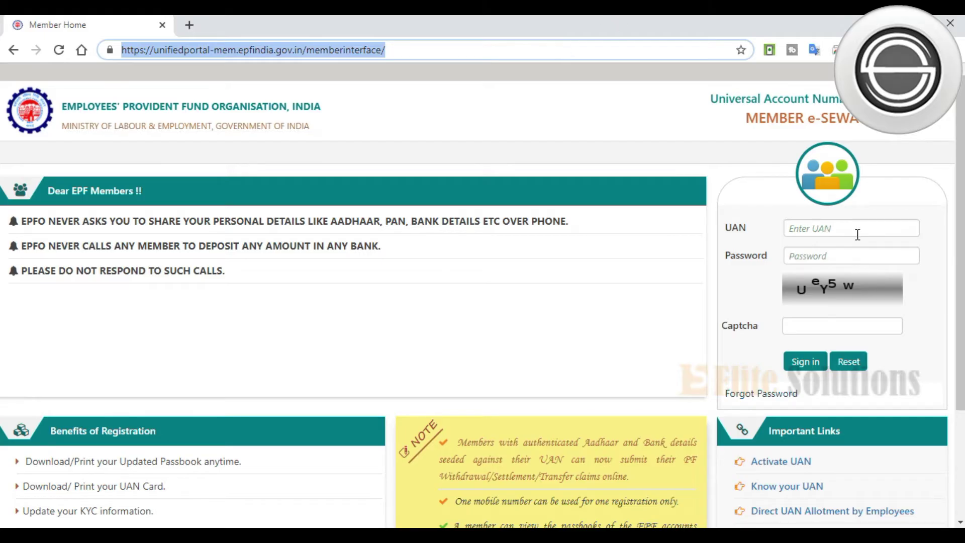
pyautogui.click(857, 233)
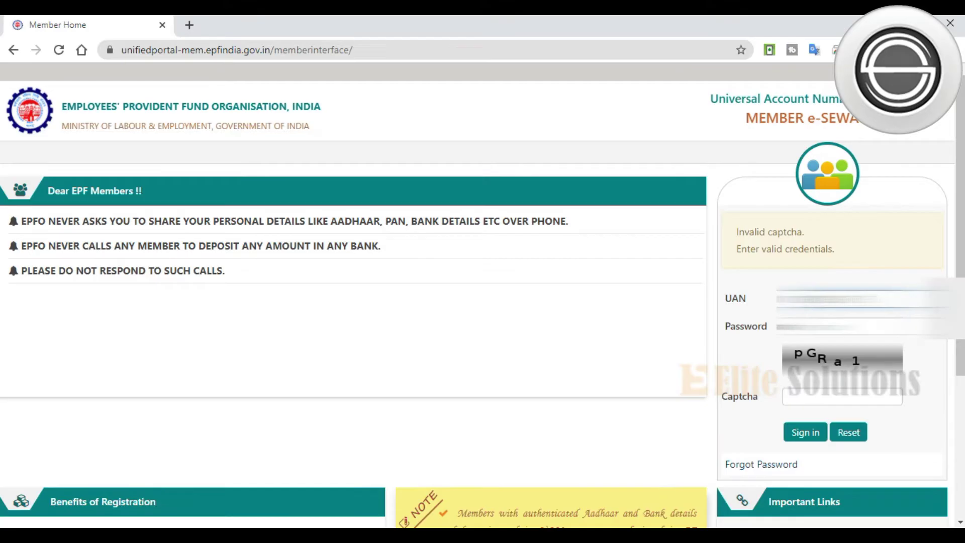
pyautogui.press('Tab')
pyautogui.write('••')
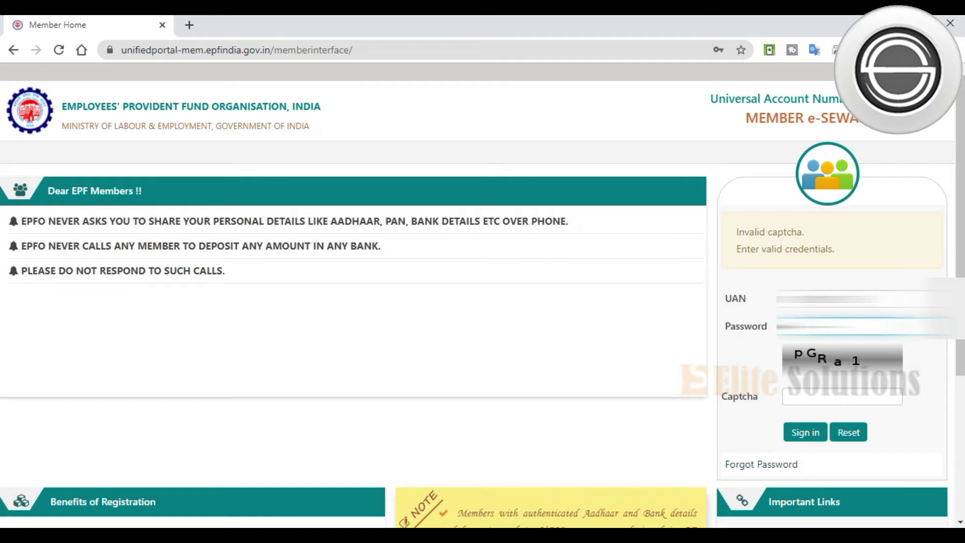
# Enter the case-sensitive captcha code exactly as displayed and sign in to the member account.
pyautogui.click(842, 396)
pyautogui.write('PGR')
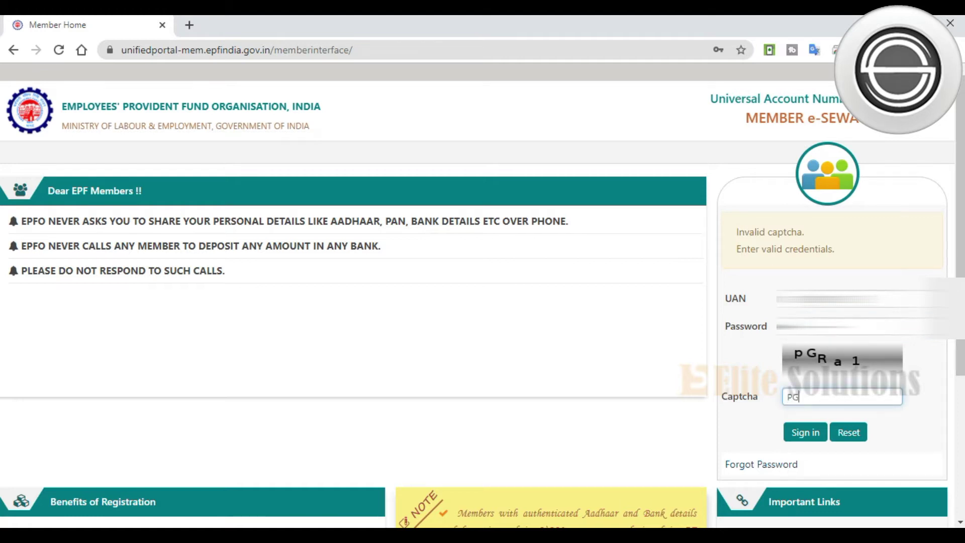
pyautogui.press('BackSpace')
pyautogui.press('BackSpace')
pyautogui.press('BackSpace')
pyautogui.write('R')
pyautogui.press('BackSpace')
pyautogui.write('pGRa1')
pyautogui.click(791, 433)
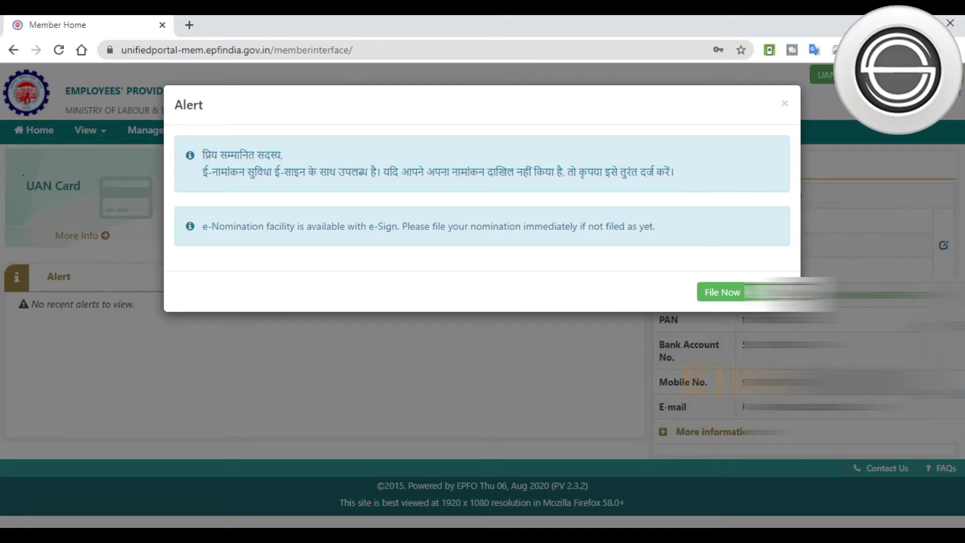
# Dismiss the e-Nomination alert and open the KYC management page.
pyautogui.click(721, 292)
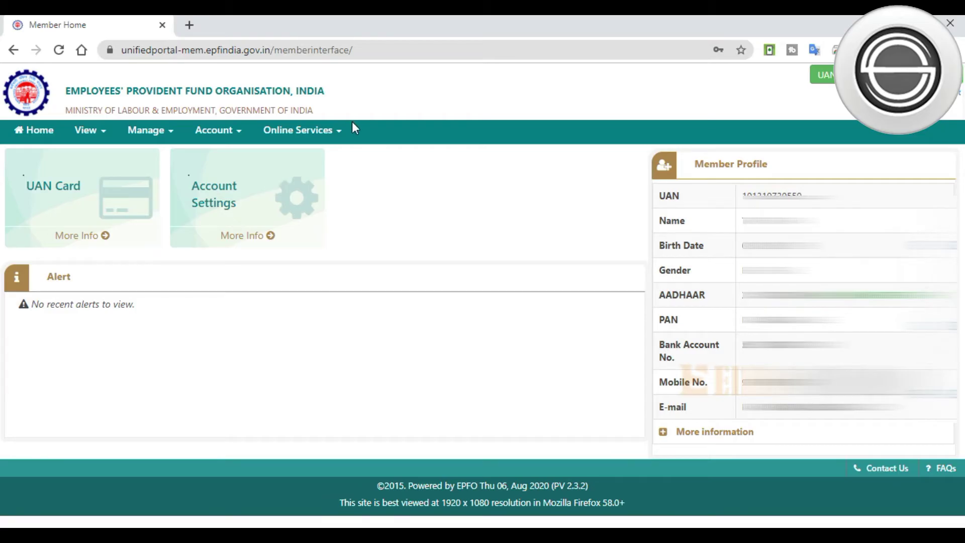
pyautogui.click(338, 131)
pyautogui.click(316, 141)
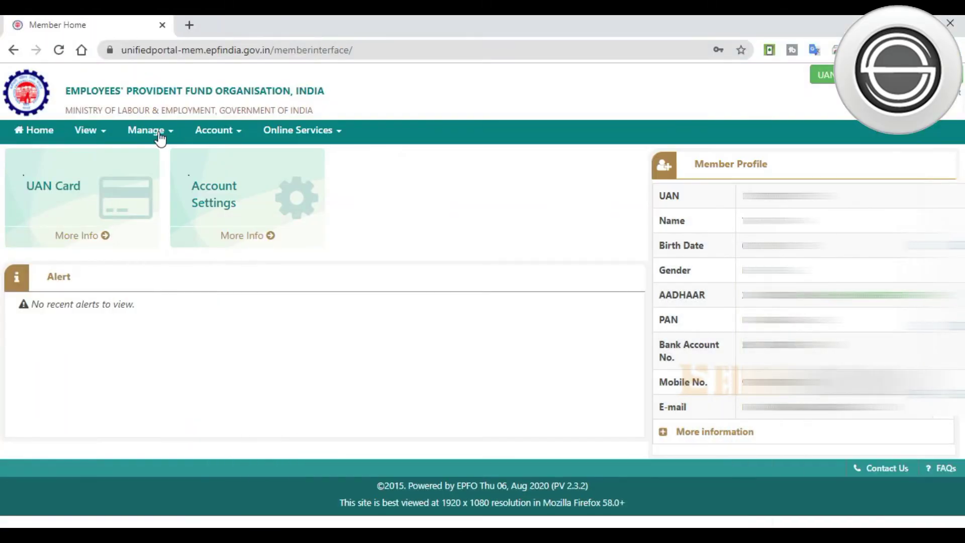
pyautogui.click(160, 134)
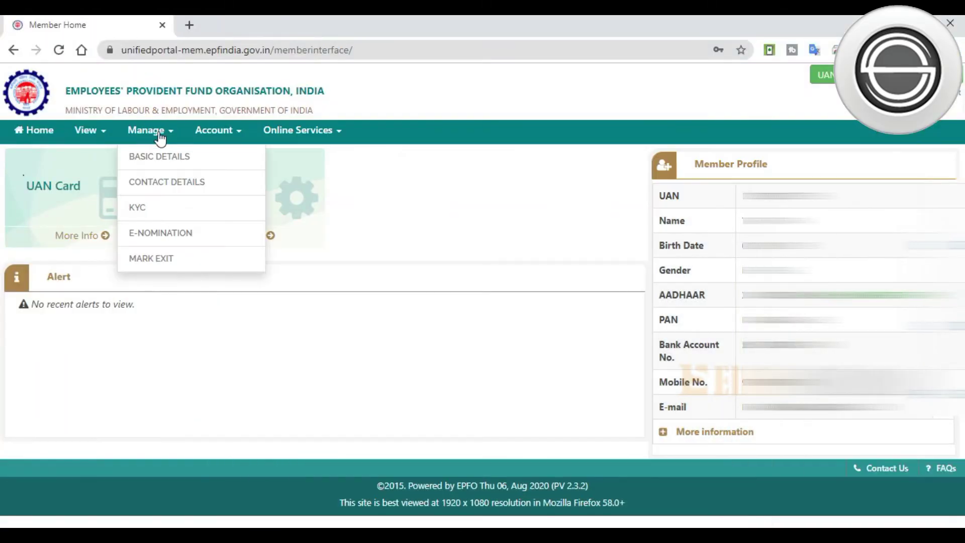
pyautogui.click(243, 220)
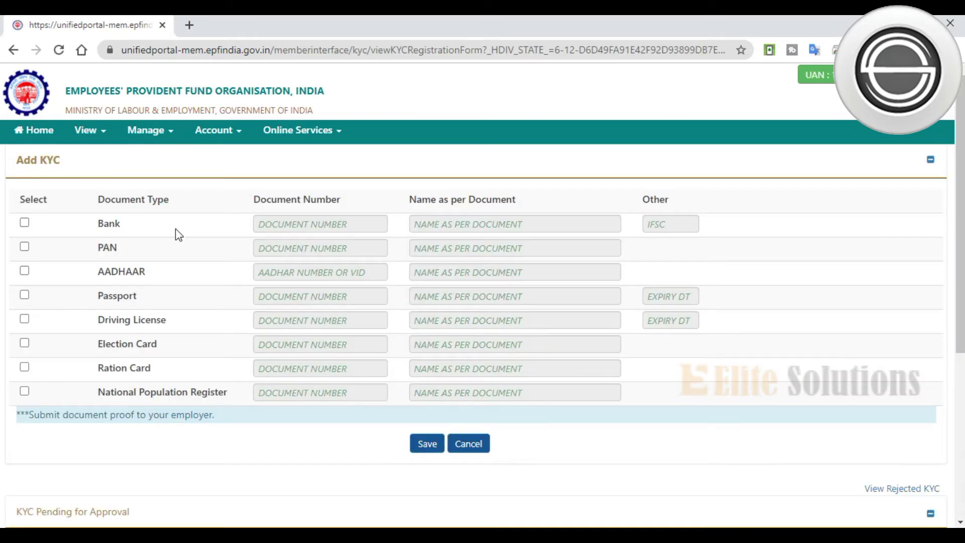
# Select Bank as the KYC document type and enter the placeholder ENTERYOURNUMBER as its document number.
pyautogui.click(25, 224)
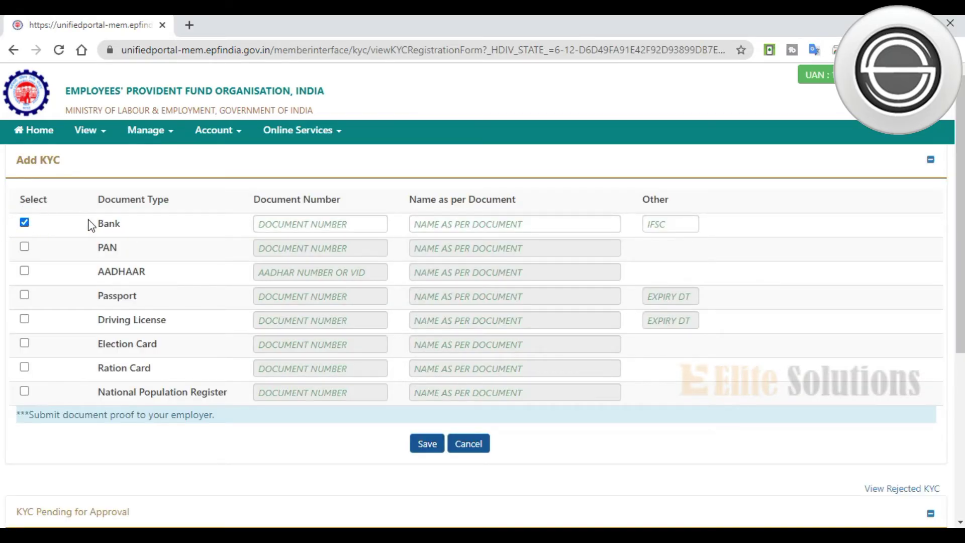
pyautogui.click(297, 221)
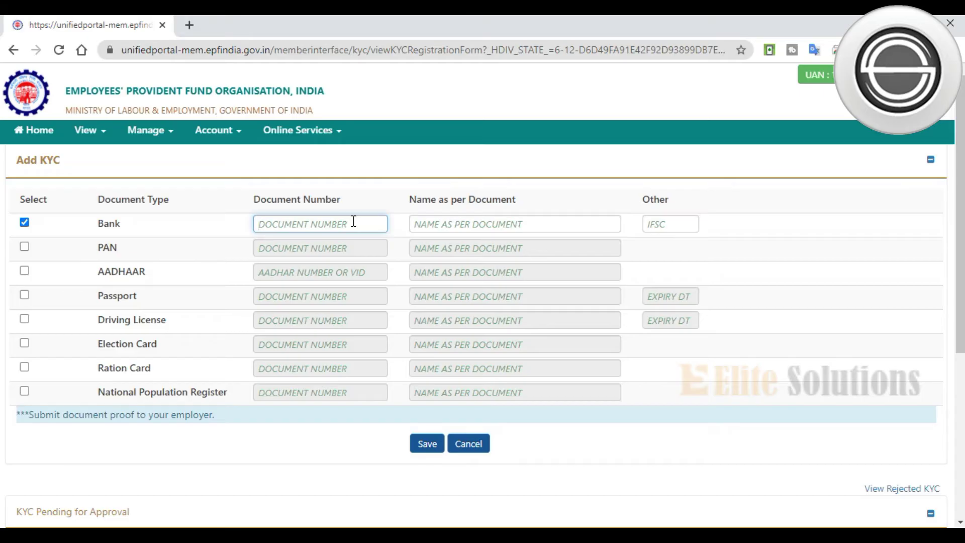
pyautogui.write('ENTER')
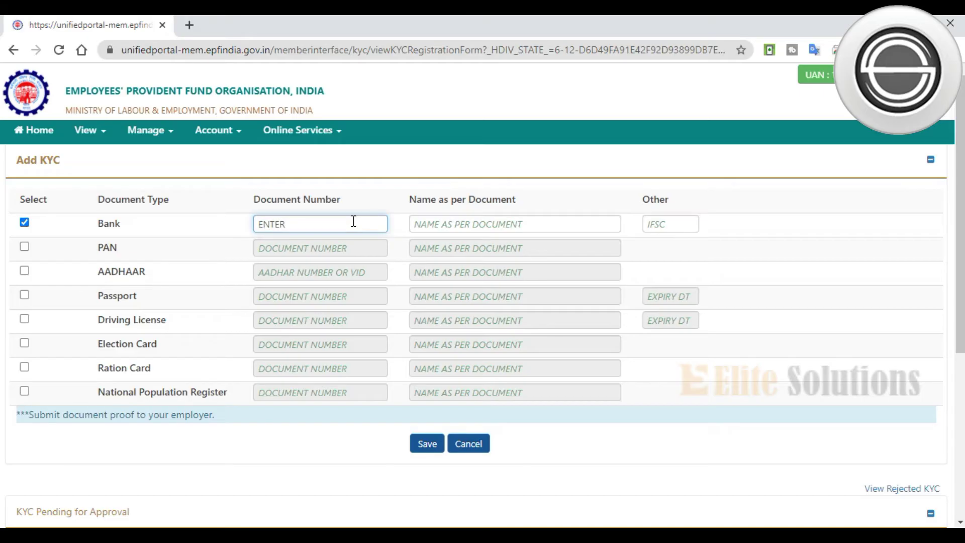
pyautogui.write('YOURNUMBER')
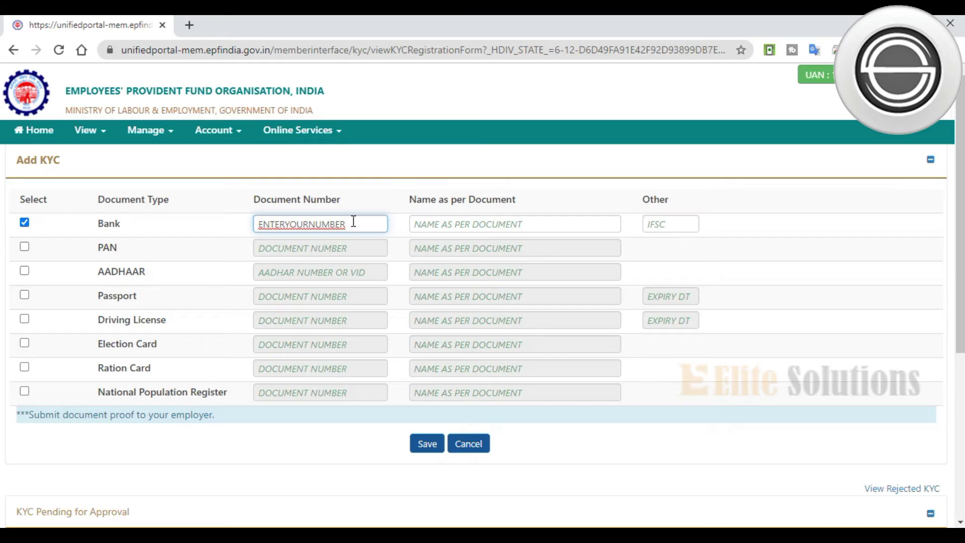
pyautogui.doubleClick(353, 221)
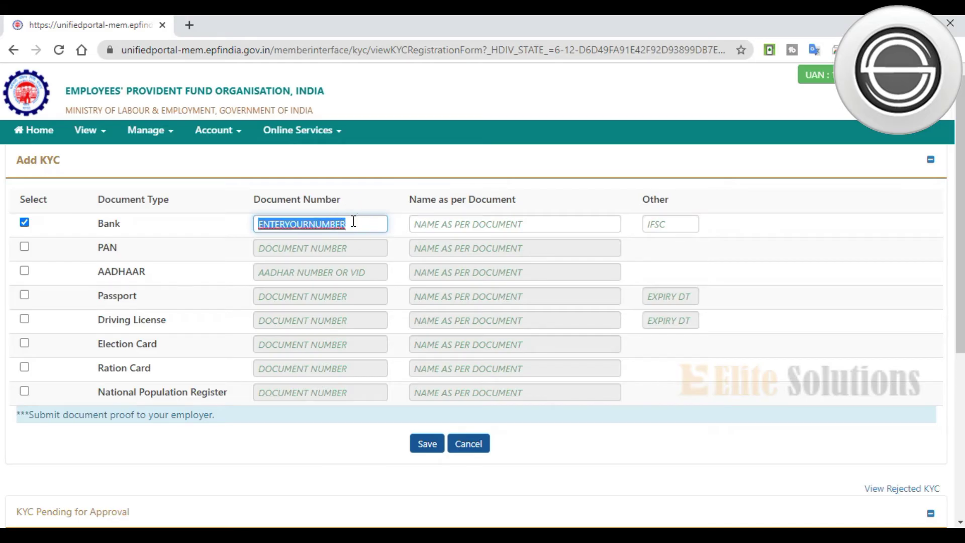
# Fill in the account holder's name as per the bank document, with the initial after the name.
pyautogui.click(487, 221)
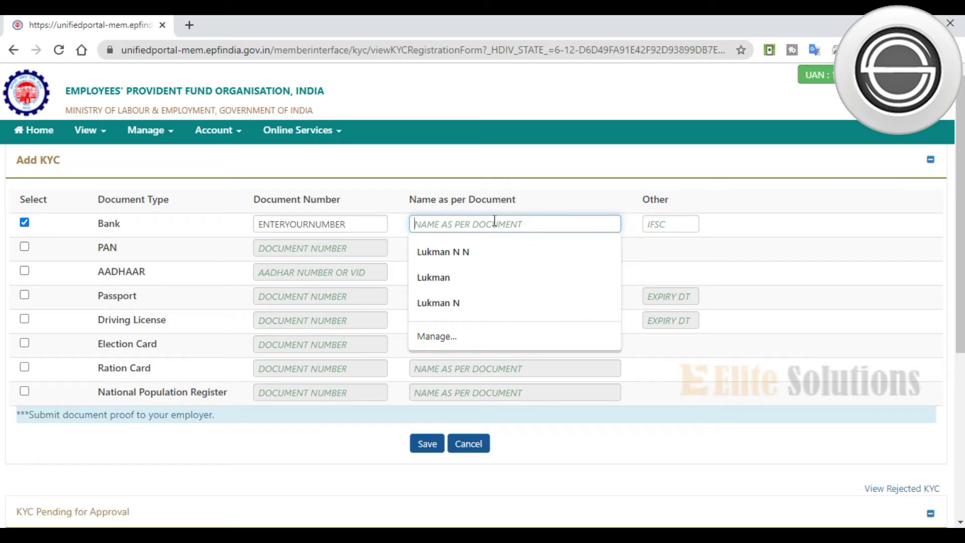
pyautogui.click(477, 303)
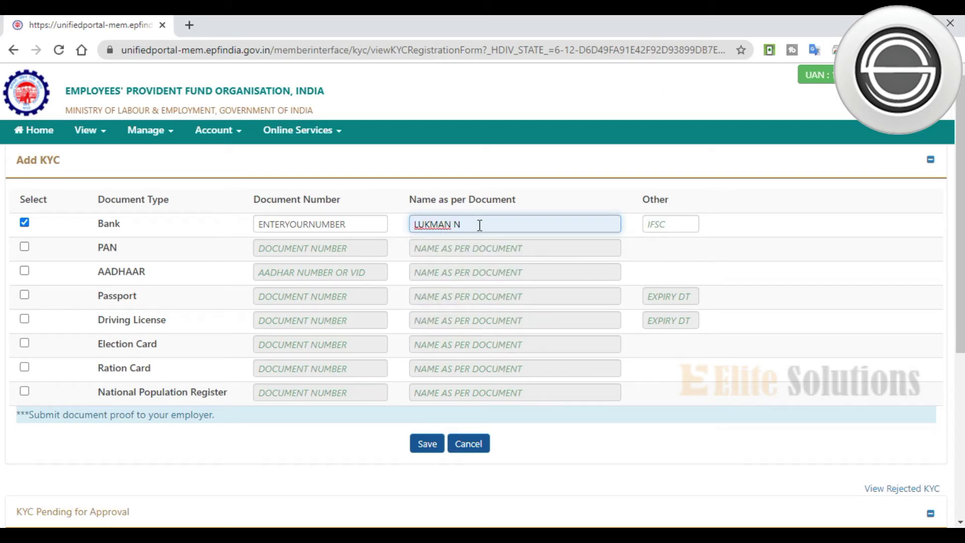
pyautogui.press('BackSpace')
pyautogui.press('BackSpace')
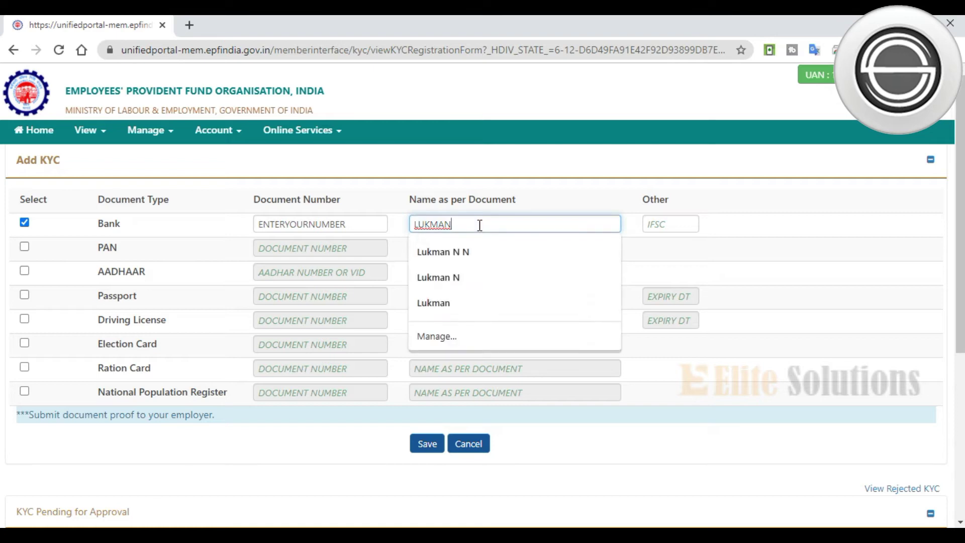
pyautogui.press('Home')
pyautogui.write('N')
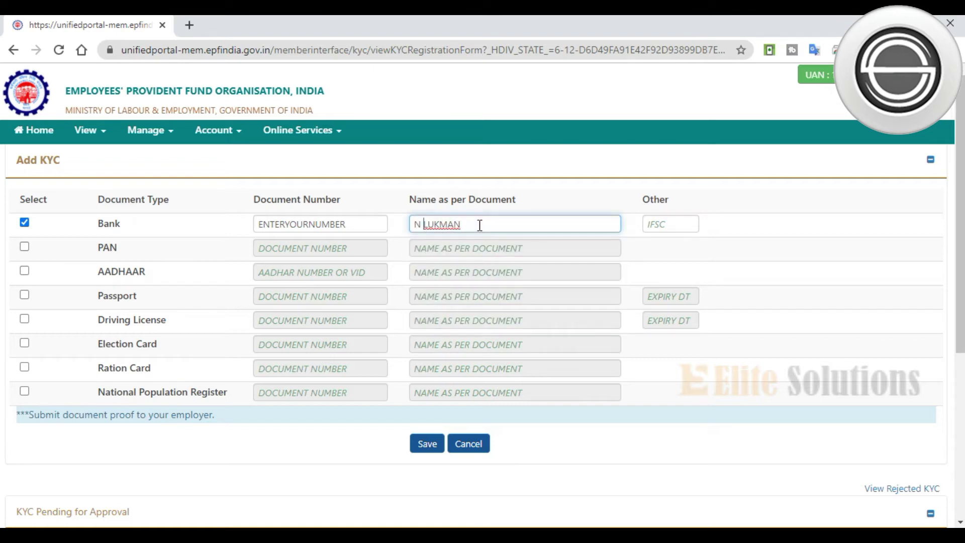
pyautogui.click(480, 224)
# Set the bank's IFSC to HDFC0002405 and save the KYC entry.
pyautogui.click(663, 221)
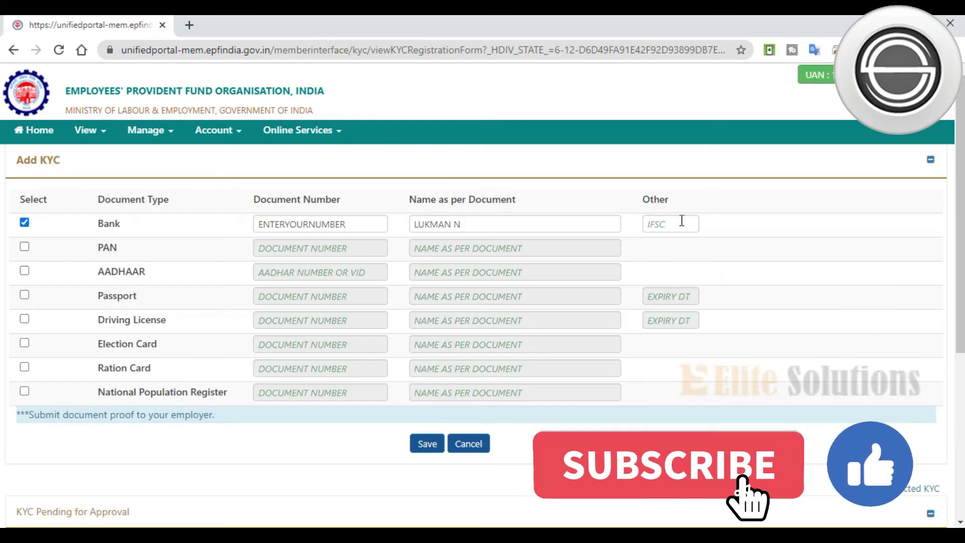
pyautogui.click(681, 221)
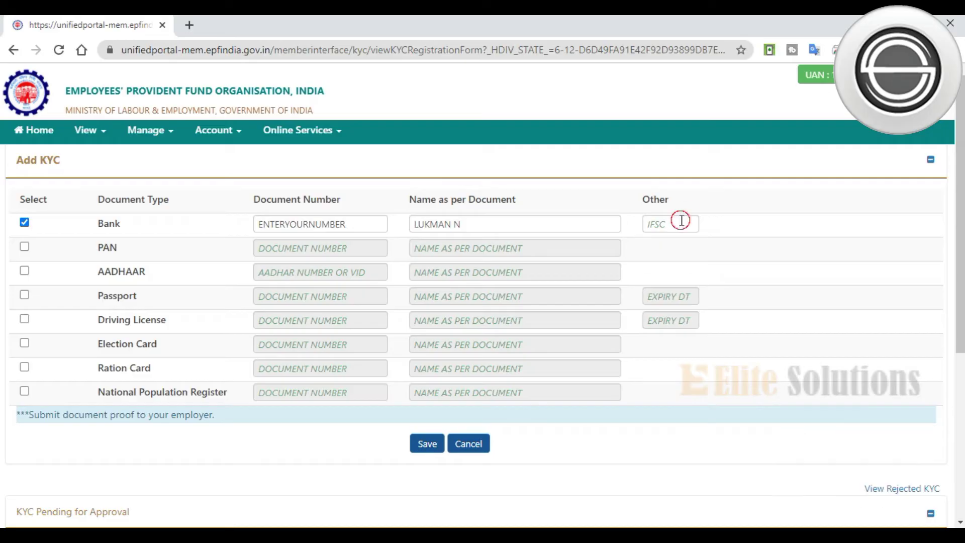
pyautogui.click(728, 205)
pyautogui.click(675, 224)
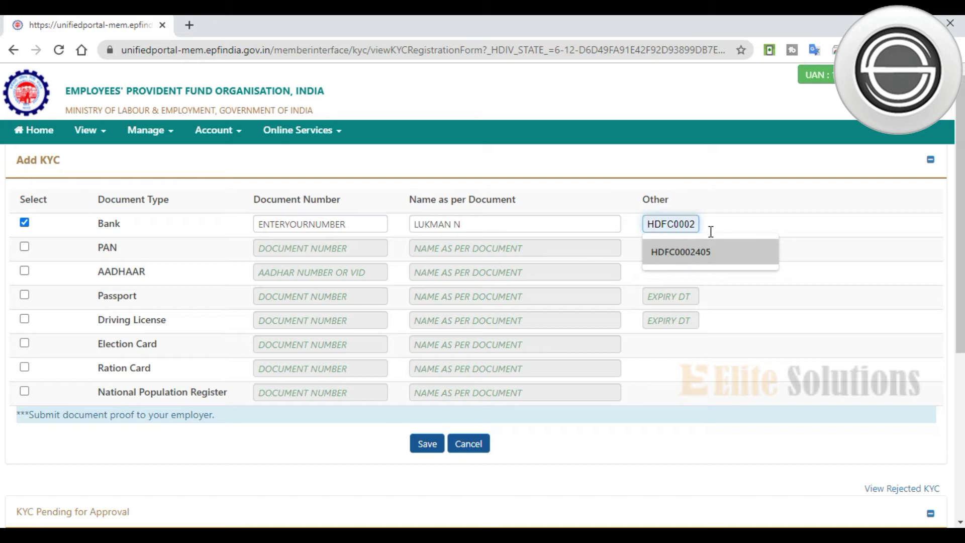
pyautogui.click(740, 183)
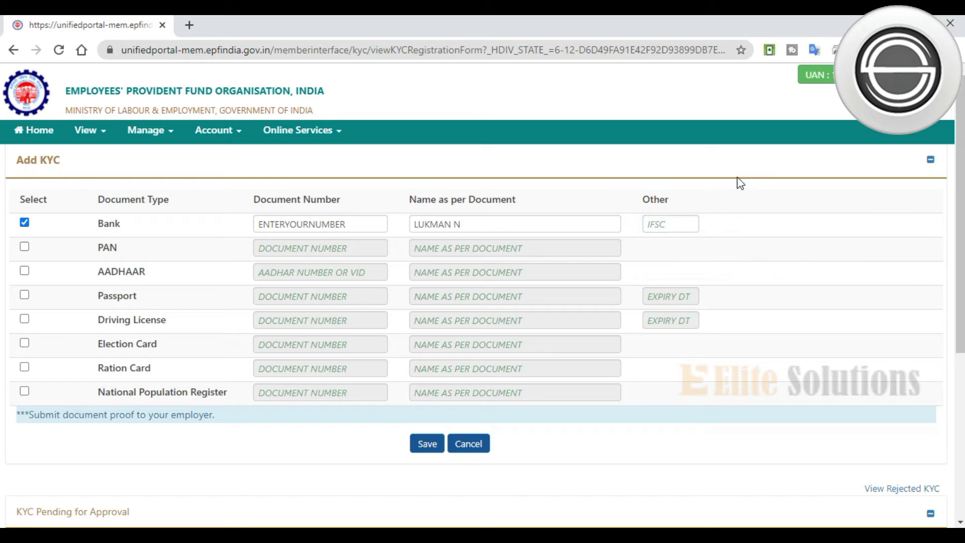
pyautogui.click(676, 221)
pyautogui.click(683, 256)
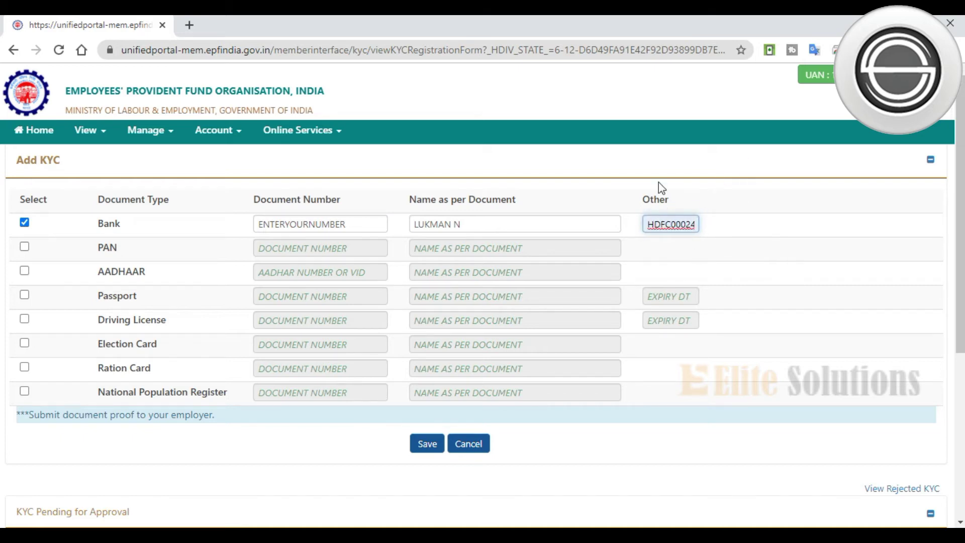
pyautogui.click(427, 444)
# Examine the entry pending KYC approval, its approving establishment, and the digitally approved KYC entries.
pyautogui.scroll(-5, 604, 435)
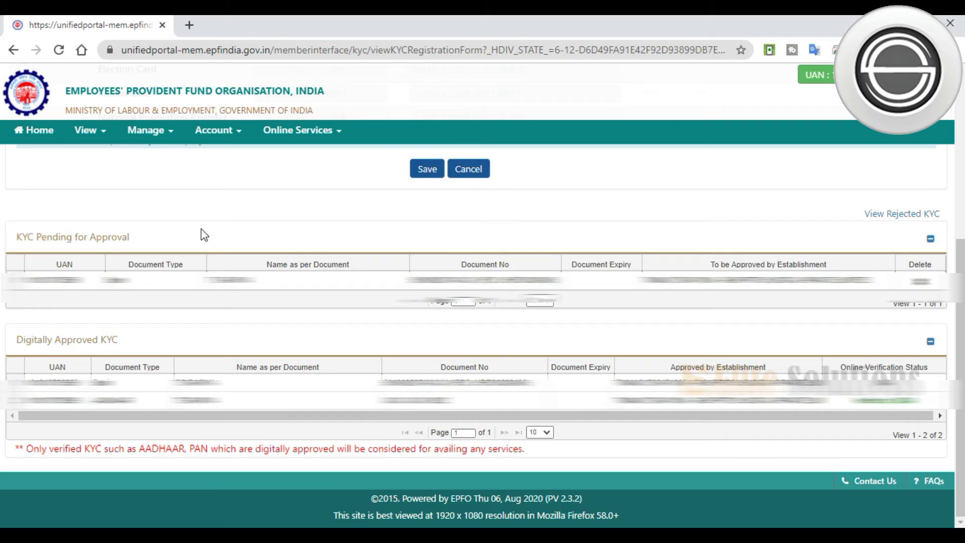
pyautogui.moveTo(5, 238); pyautogui.dragTo(141, 236)
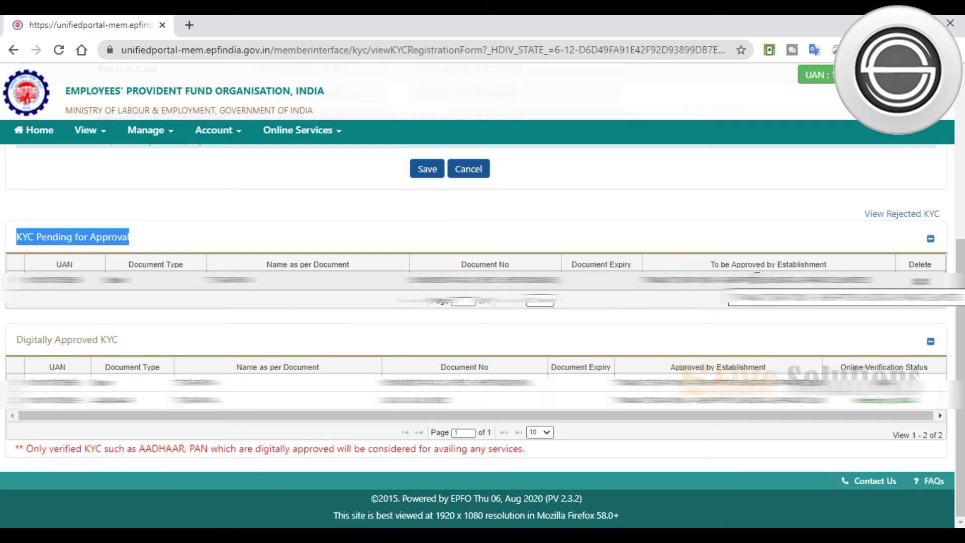
pyautogui.click(756, 273)
pyautogui.tripleClick(756, 278)
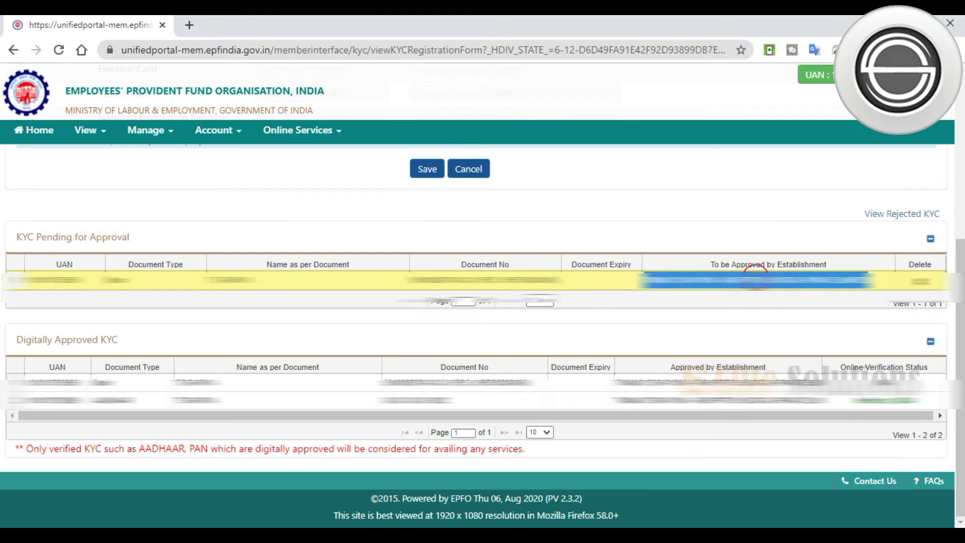
pyautogui.click(749, 289)
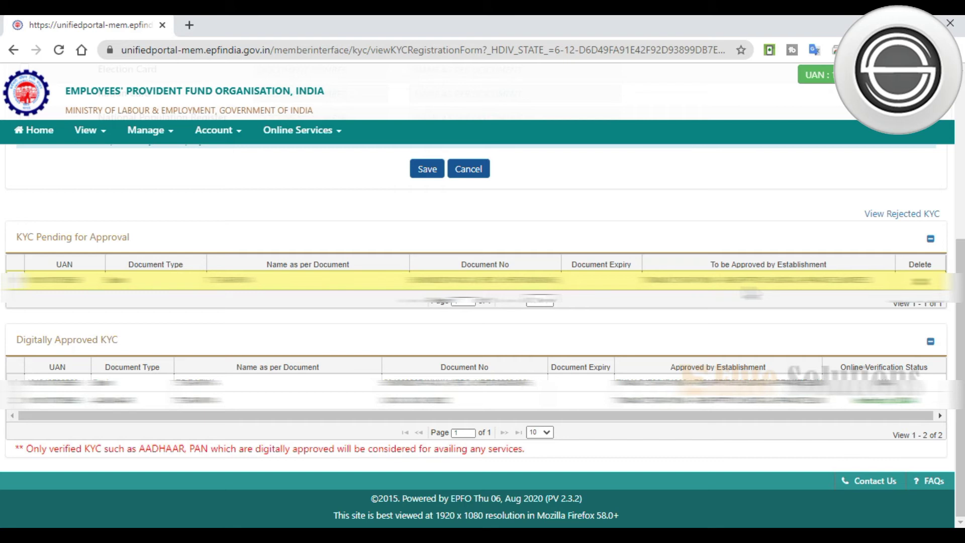
pyautogui.doubleClick(751, 277)
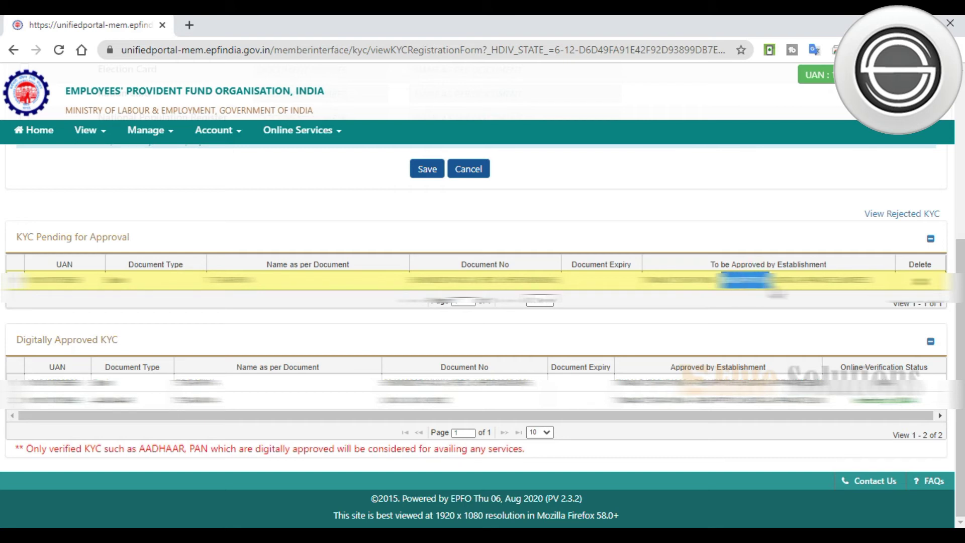
pyautogui.click(779, 291)
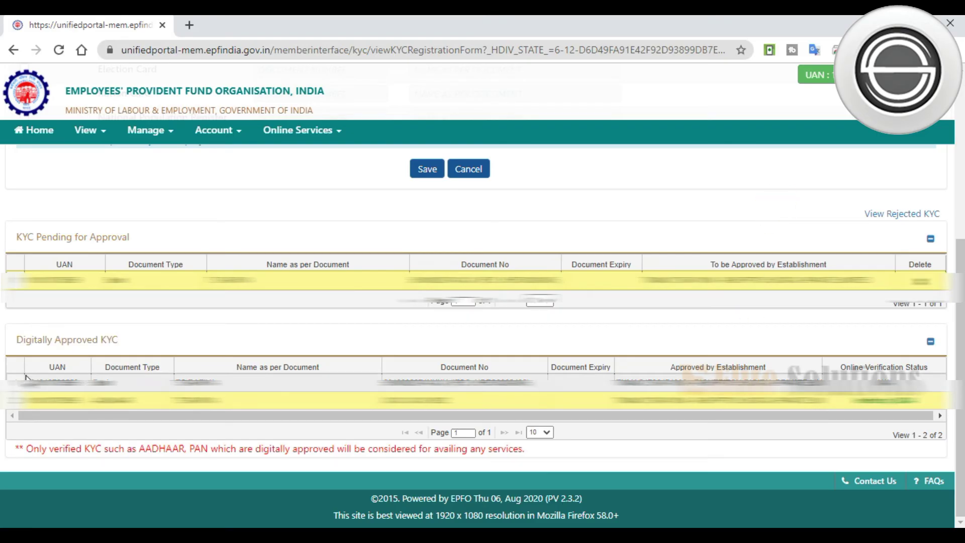
pyautogui.moveTo(23, 379); pyautogui.dragTo(930, 386)
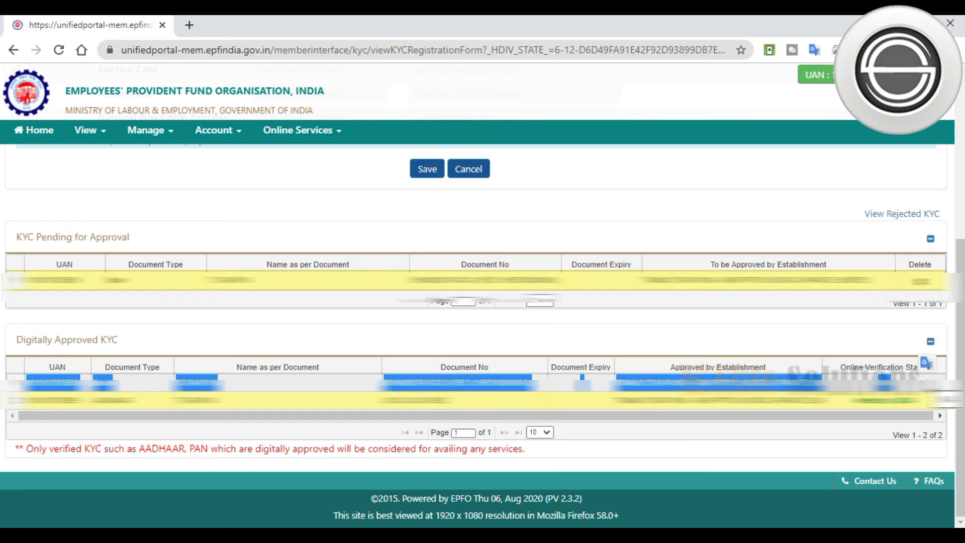
pyautogui.click(846, 317)
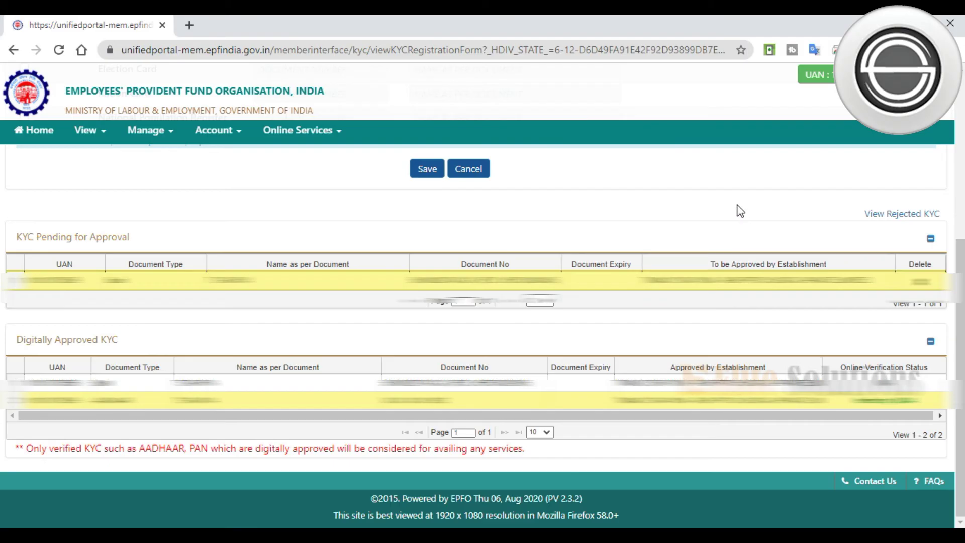
# Check the online claim page for the account's claim status and return to the KYC page.
pyautogui.click(223, 137)
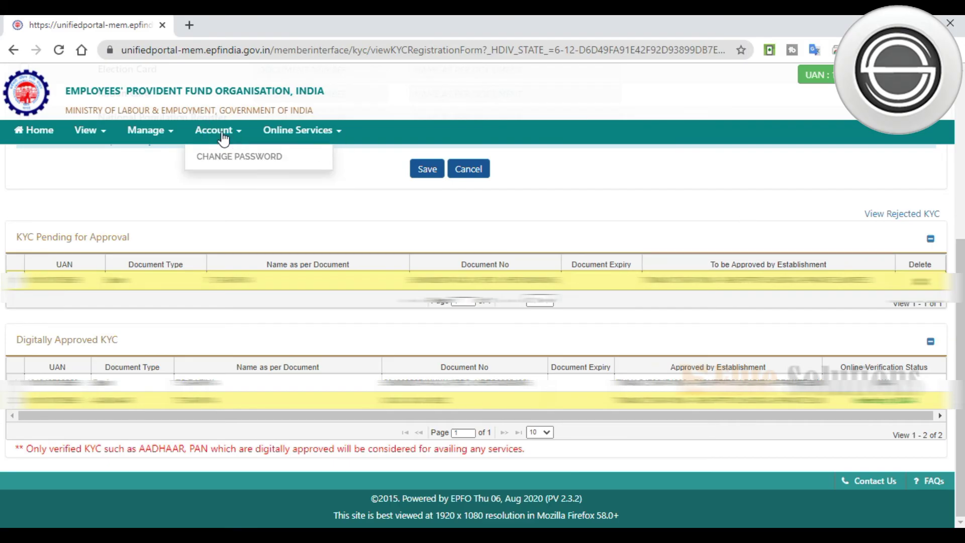
pyautogui.click(292, 135)
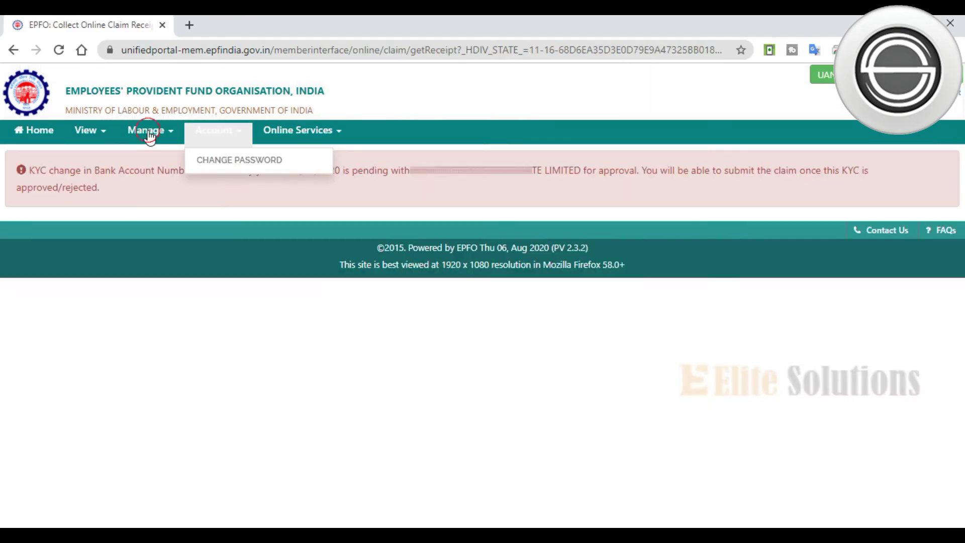
pyautogui.click(149, 134)
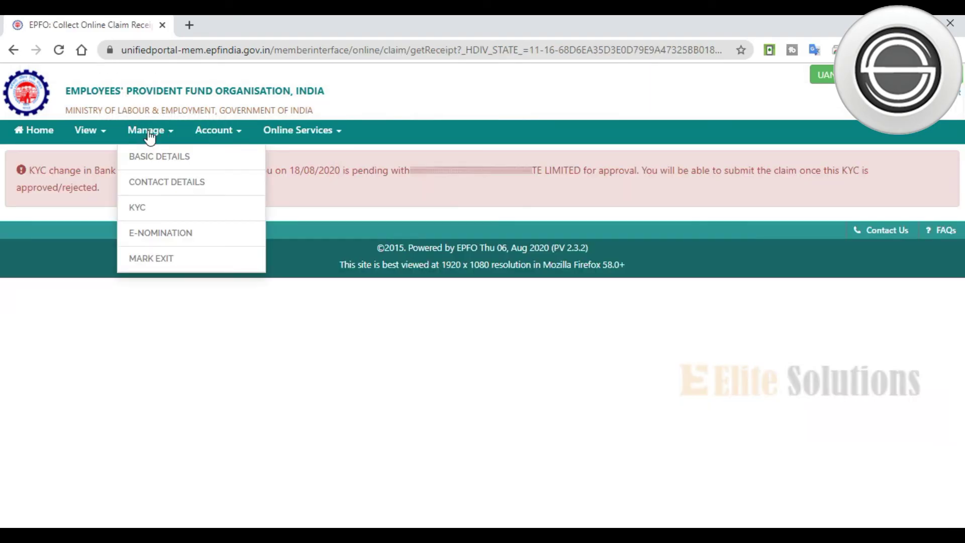
pyautogui.click(149, 215)
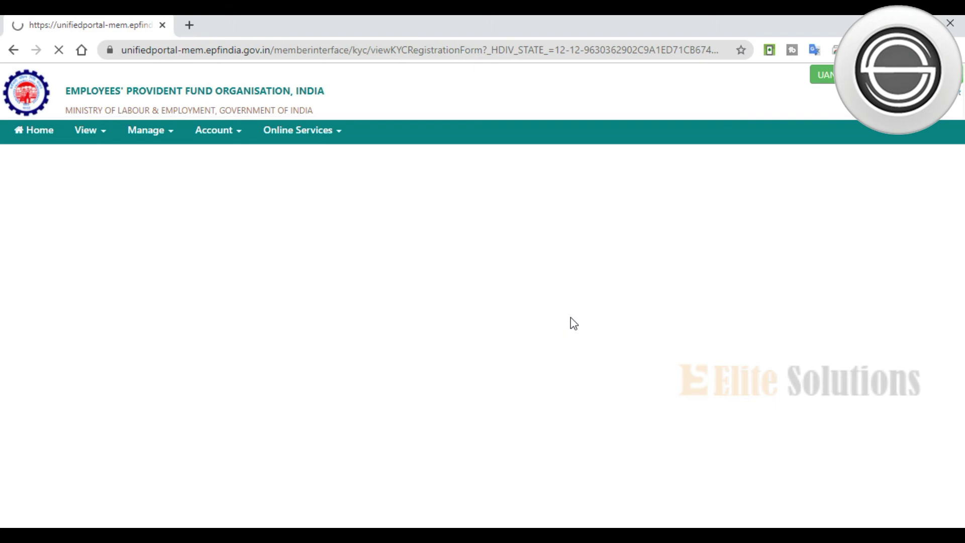
# Open the online claim page for Form-31, 19, 10C & 10D and check whether a claim can be submitted.
pyautogui.scroll(-5, 571, 332)
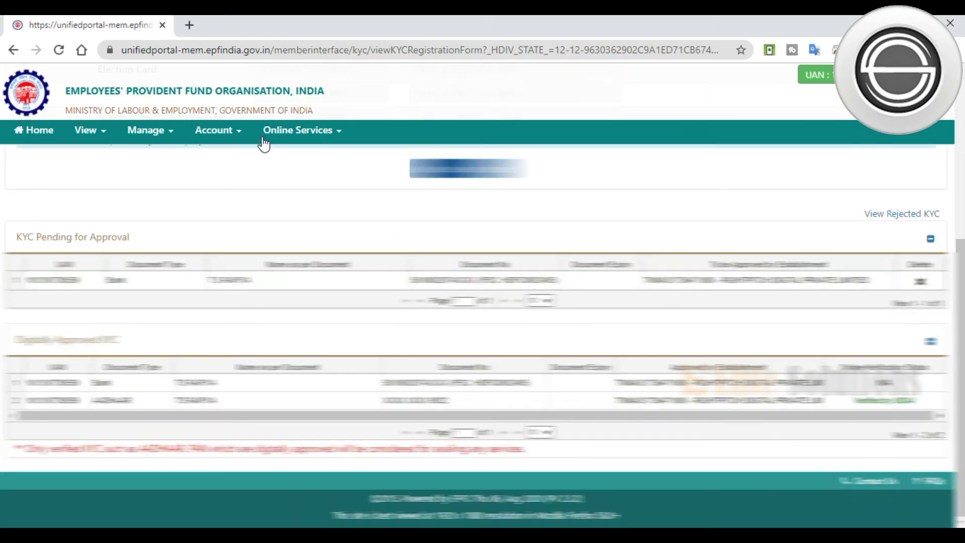
pyautogui.click(303, 137)
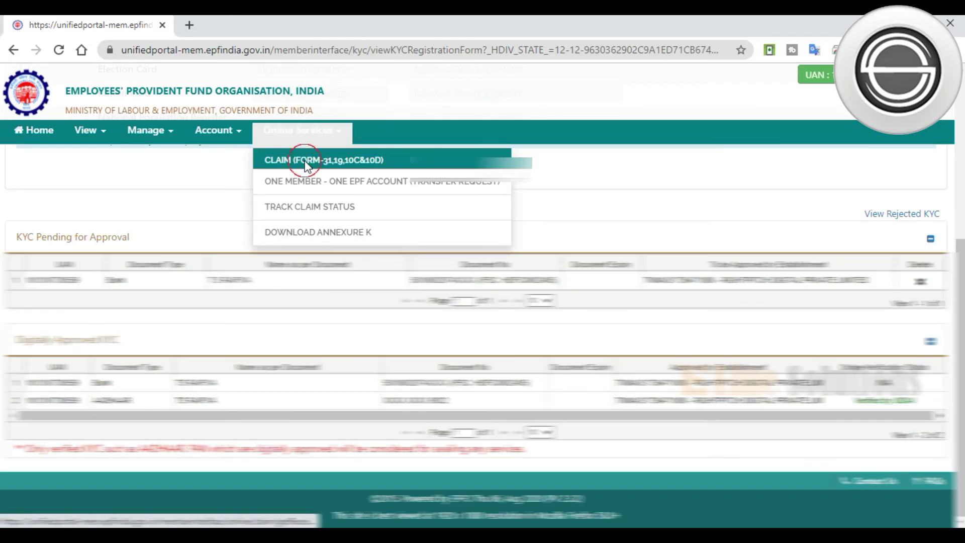
pyautogui.click(305, 162)
pyautogui.tripleClick(318, 168)
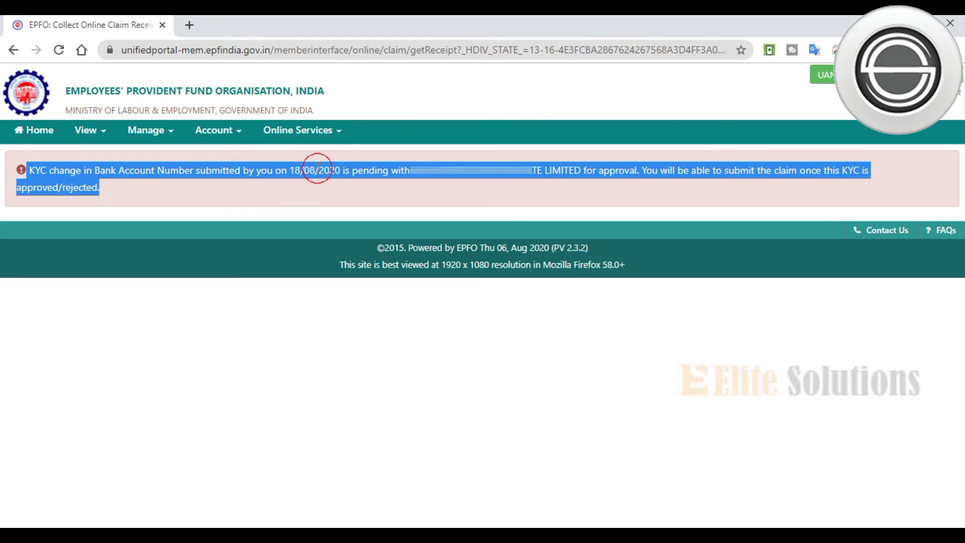
pyautogui.click(326, 195)
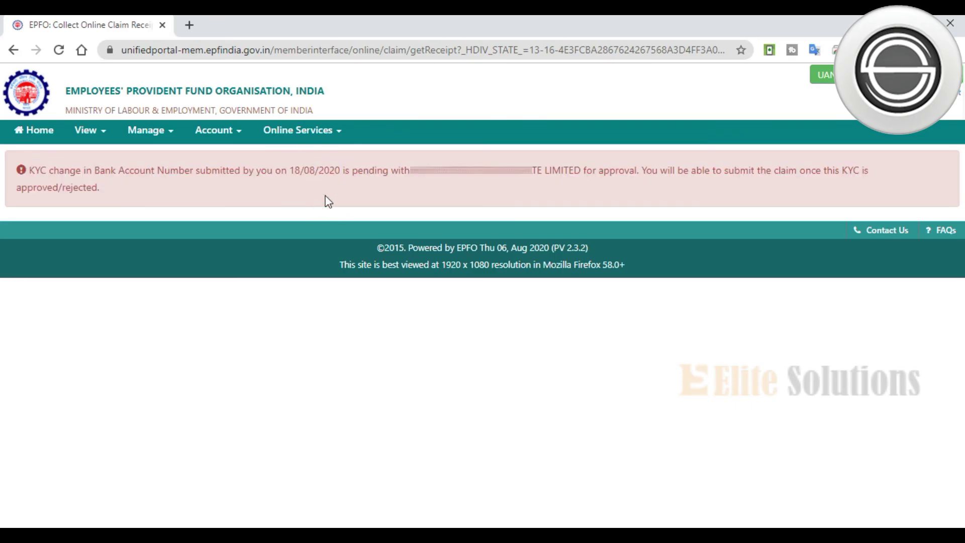
pyautogui.tripleClick(309, 171)
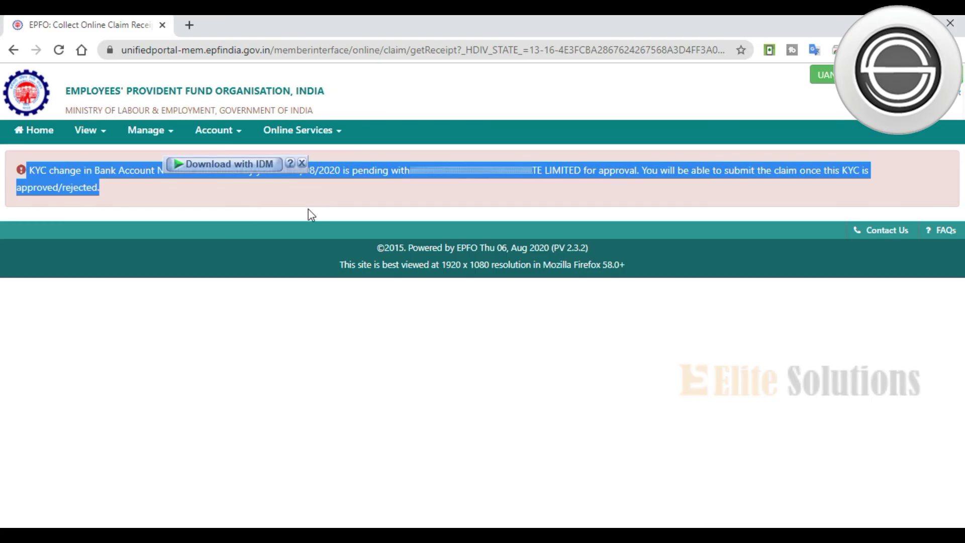
pyautogui.click(312, 171)
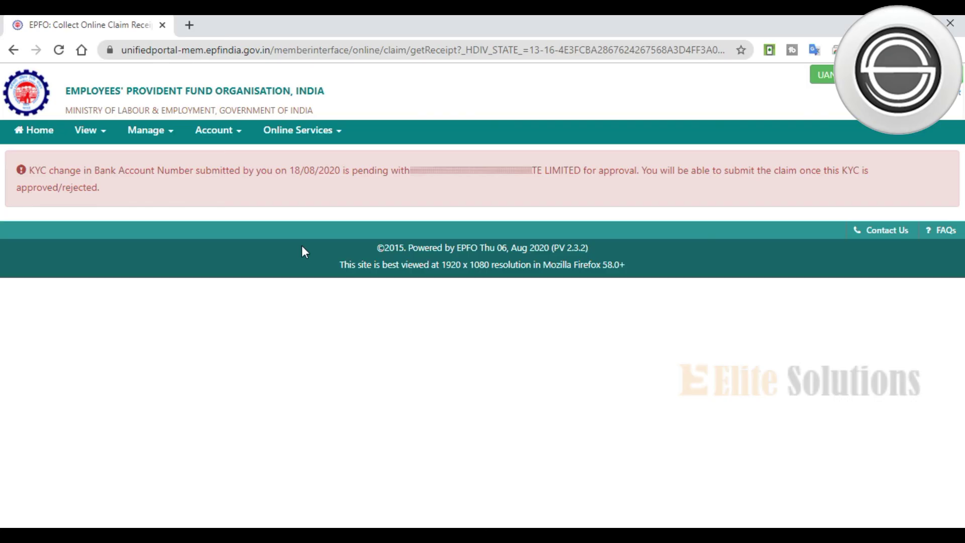
# Reopen the KYC page and review the lists of pending and digitally approved KYC entries.
pyautogui.click(169, 134)
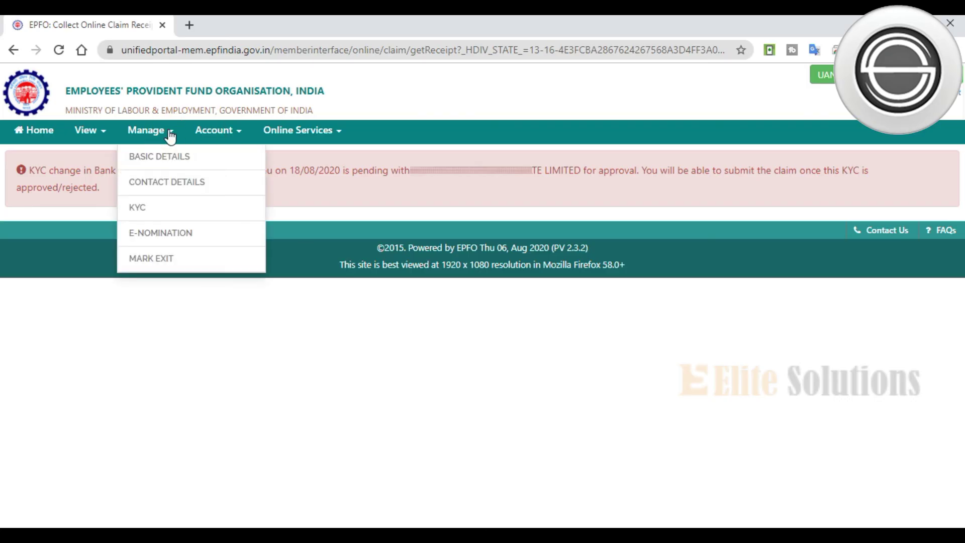
pyautogui.click(165, 206)
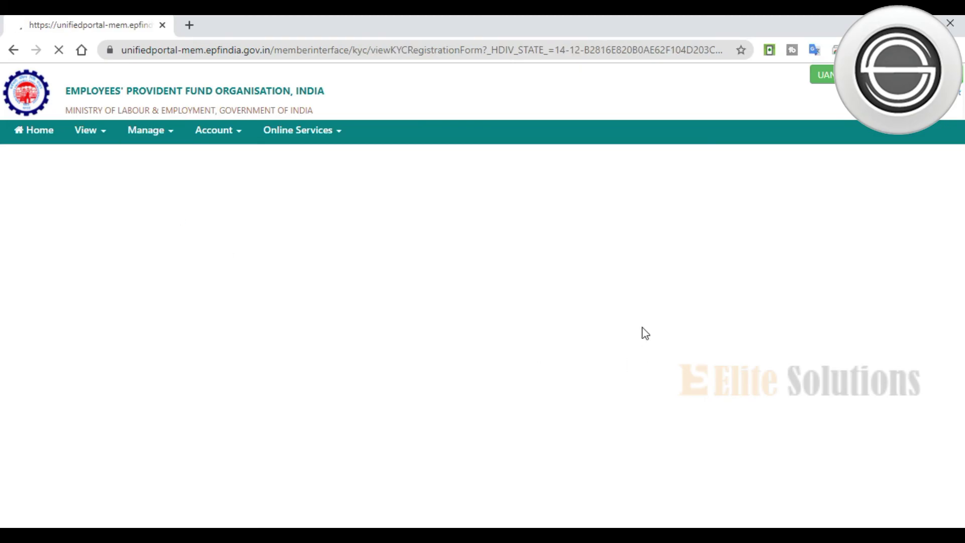
pyautogui.scroll(-5, 644, 334)
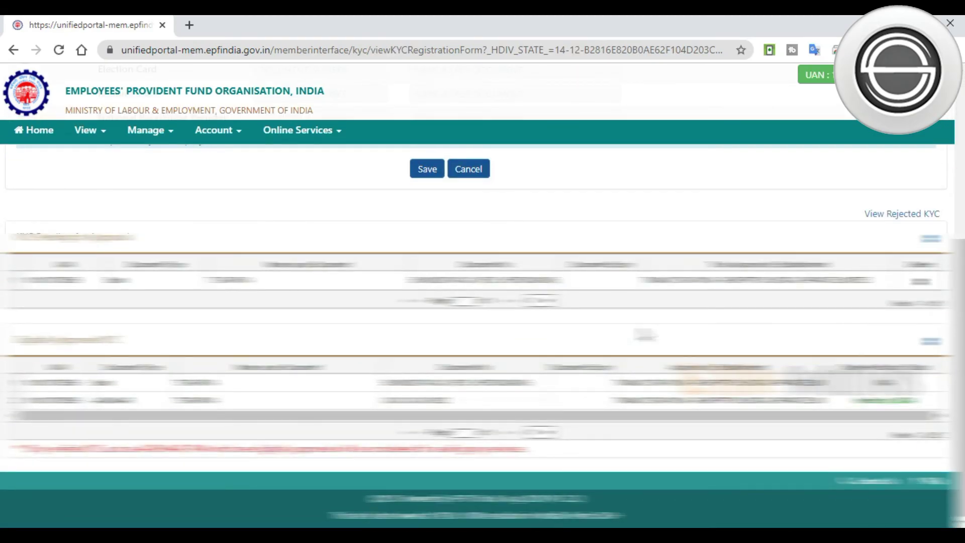